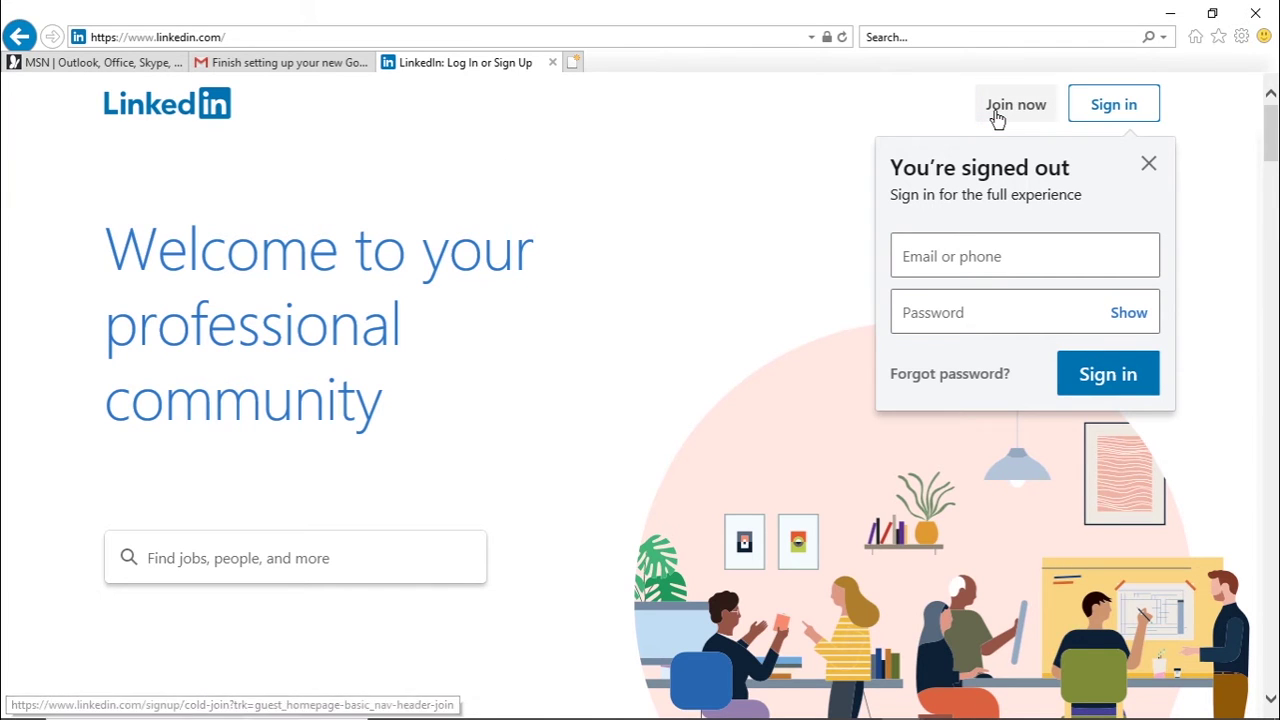
# Open the new-account sign-up form and fill in the account's e-mail address and password
pyautogui.click(1014, 105)
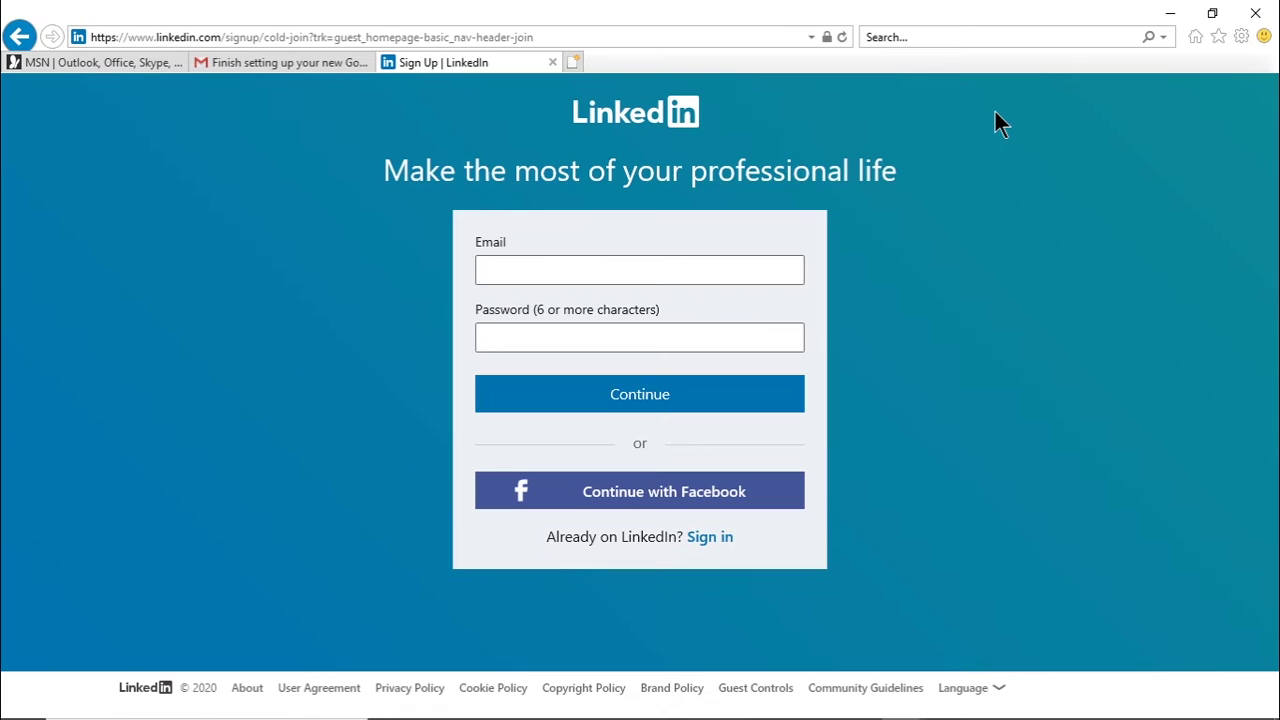
pyautogui.click(646, 270)
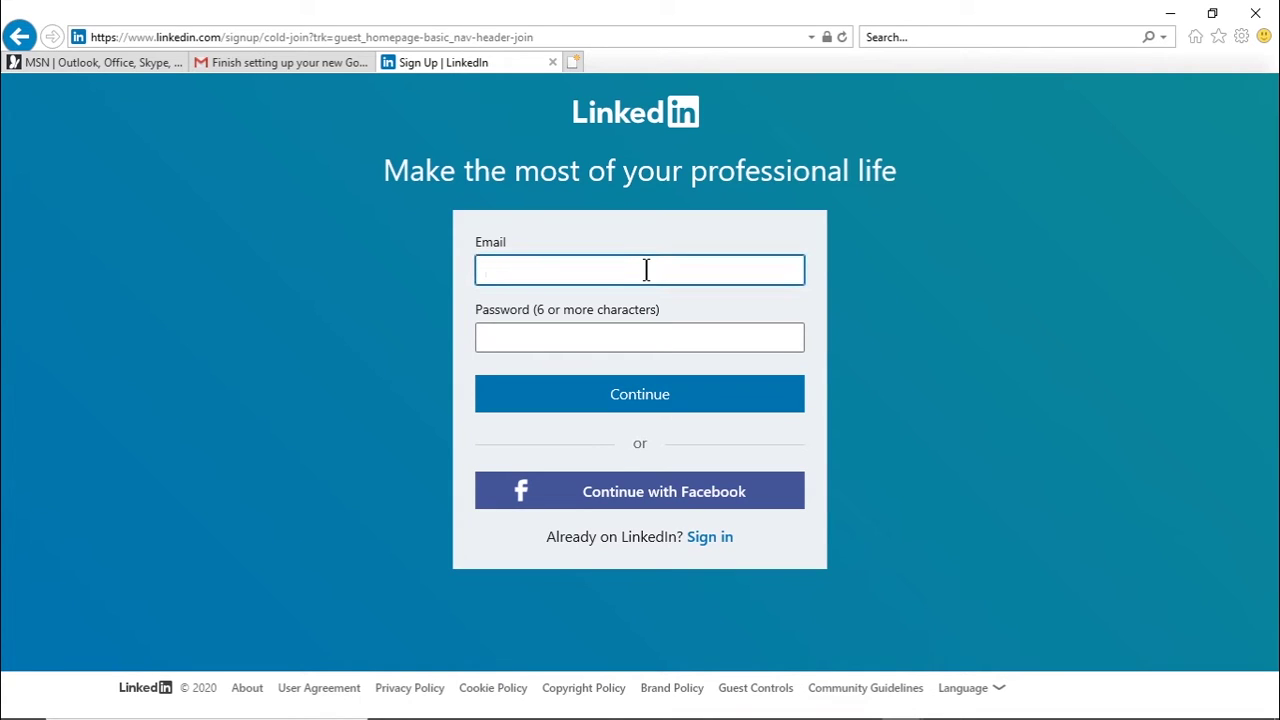
pyautogui.hotkey('ctrl', 'v')
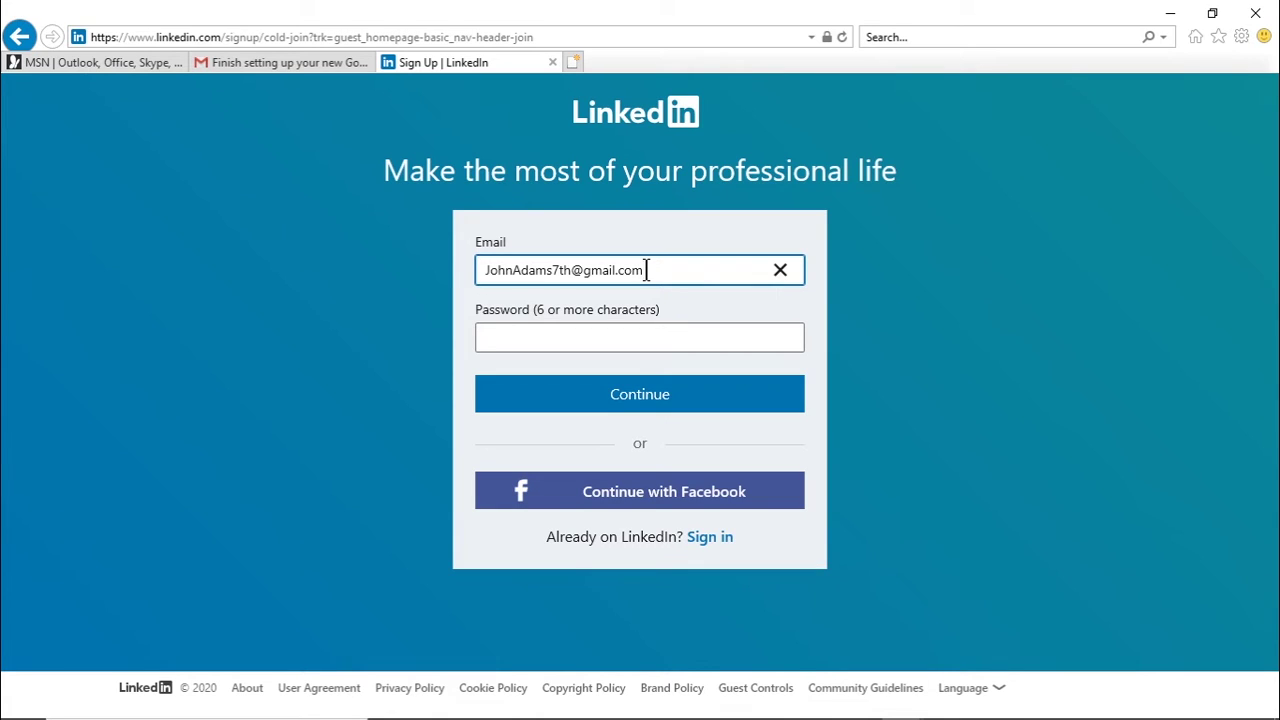
pyautogui.click(631, 337)
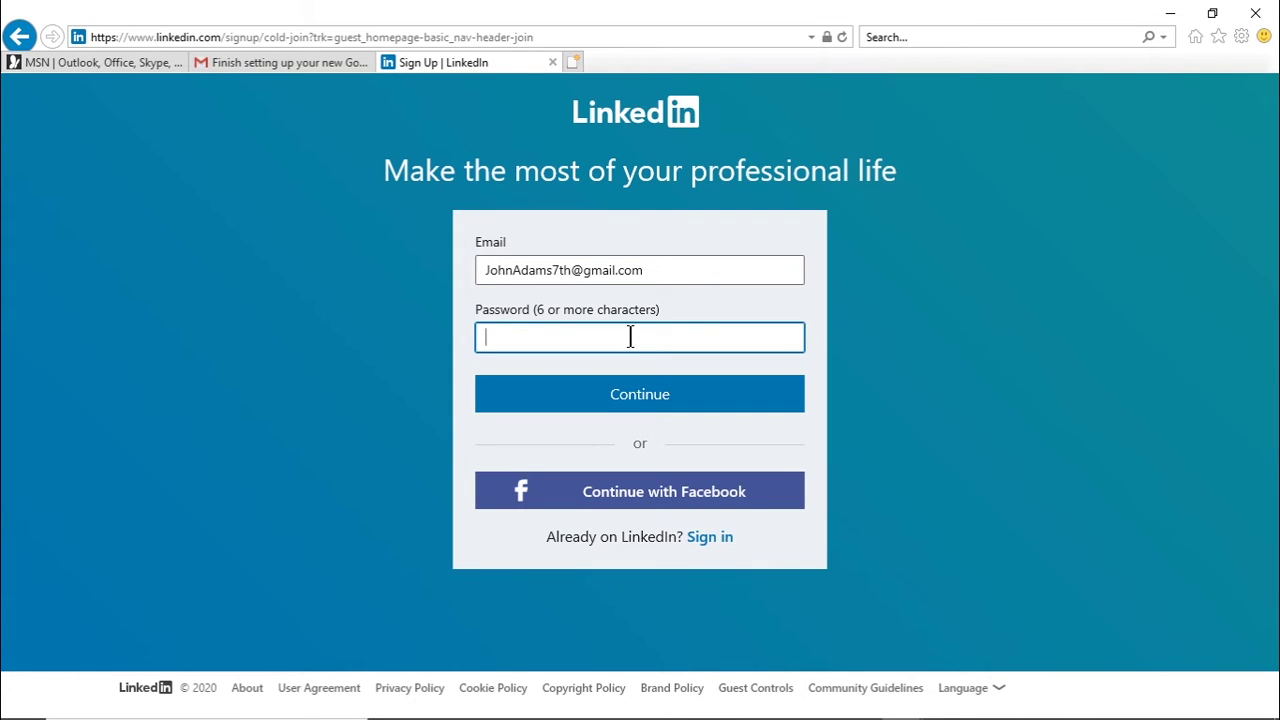
pyautogui.write('a')
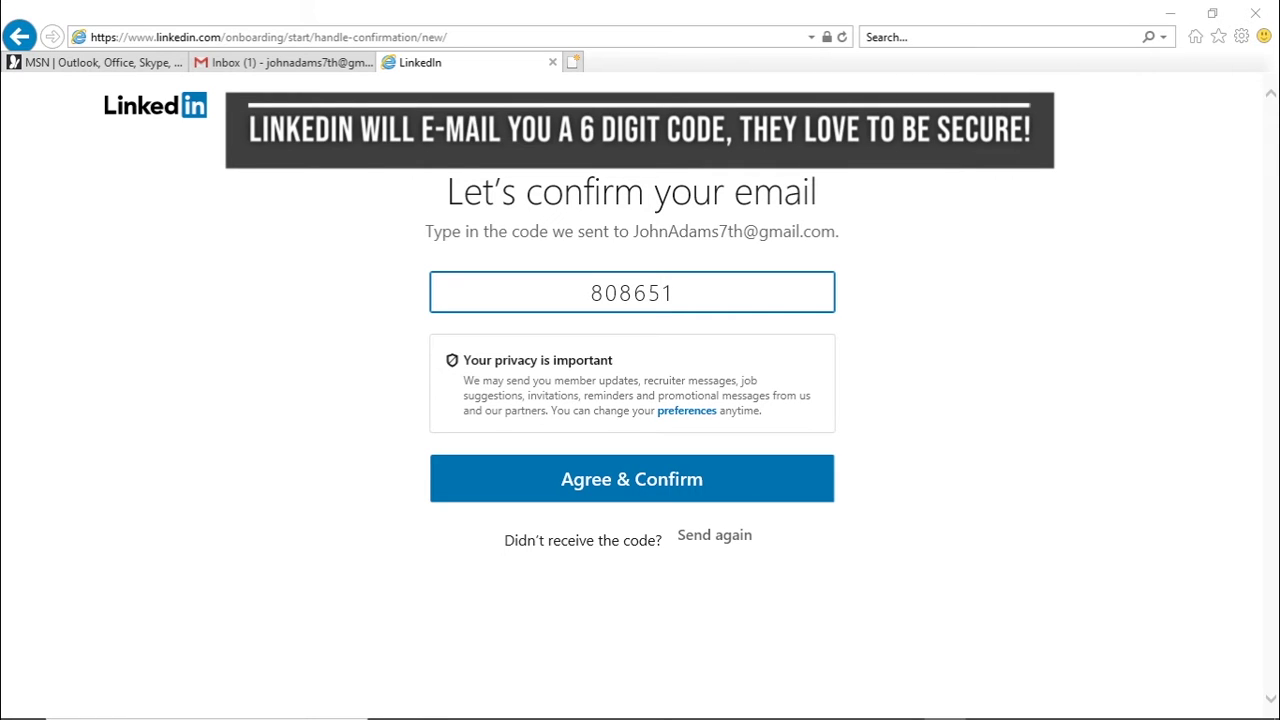
# Agree and confirm the account's e-mail address, and answer Not now to the question about looking for a new job
pyautogui.click(706, 488)
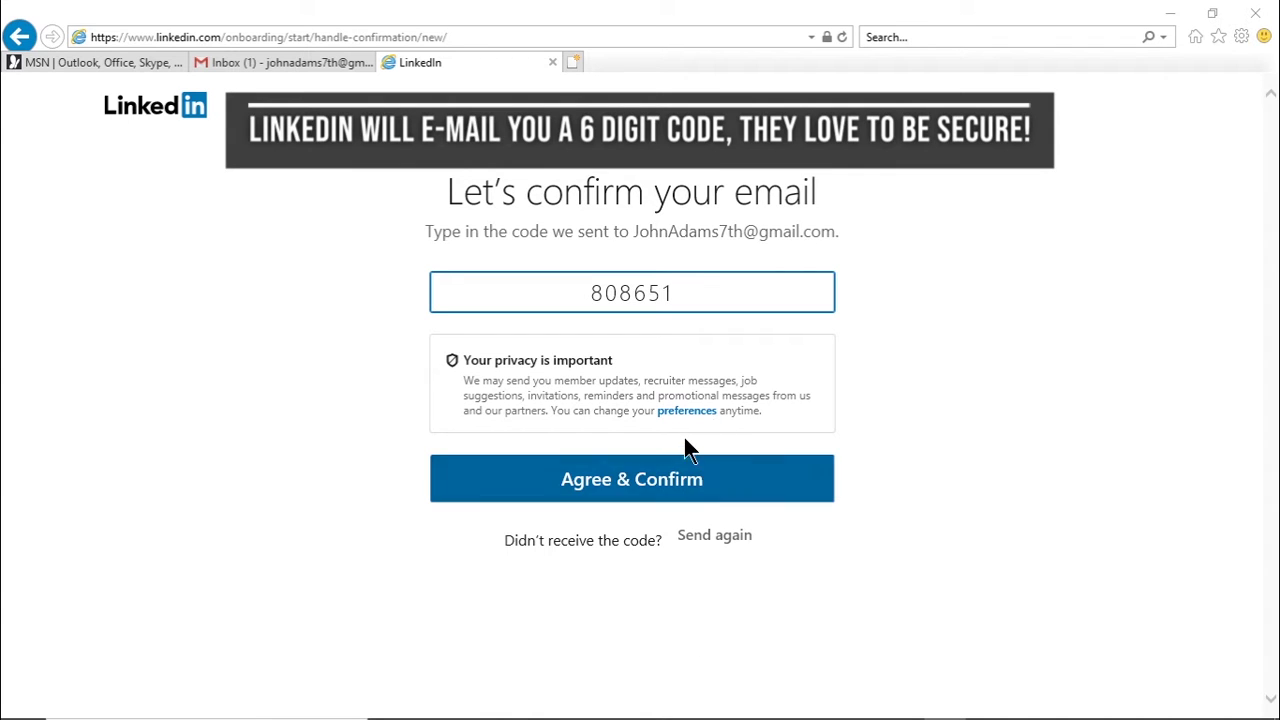
pyautogui.click(650, 484)
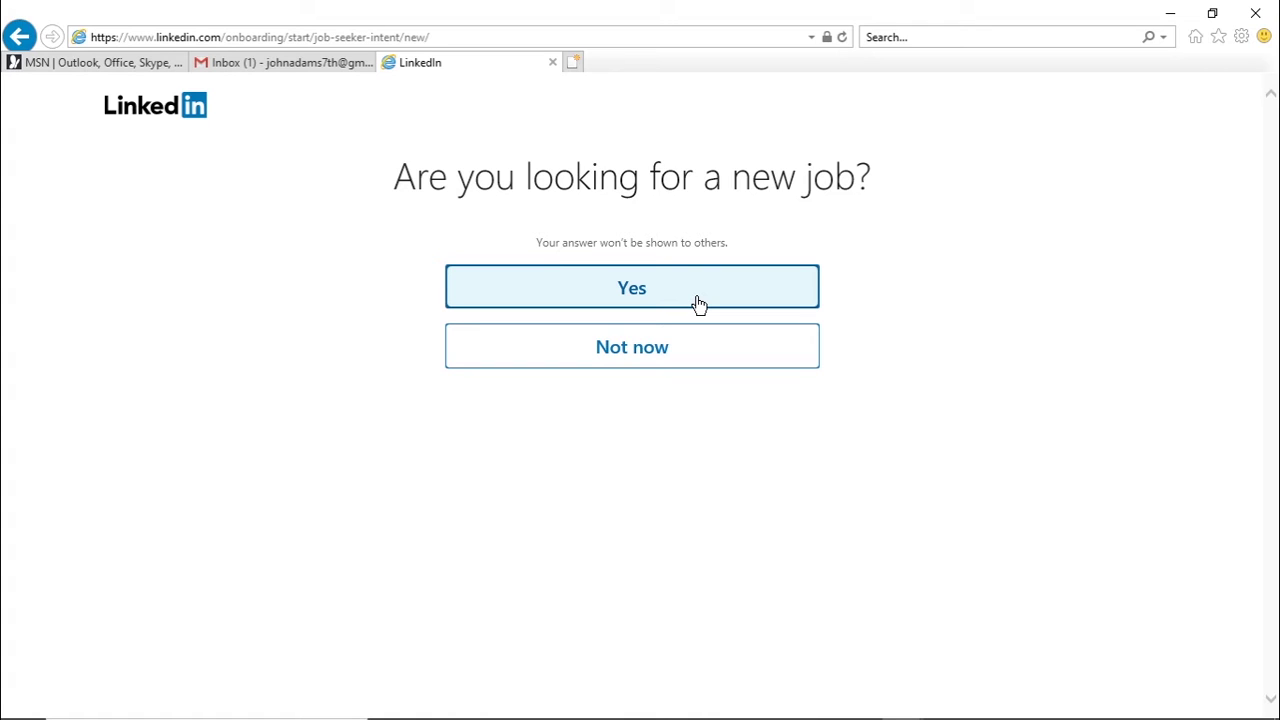
pyautogui.click(671, 362)
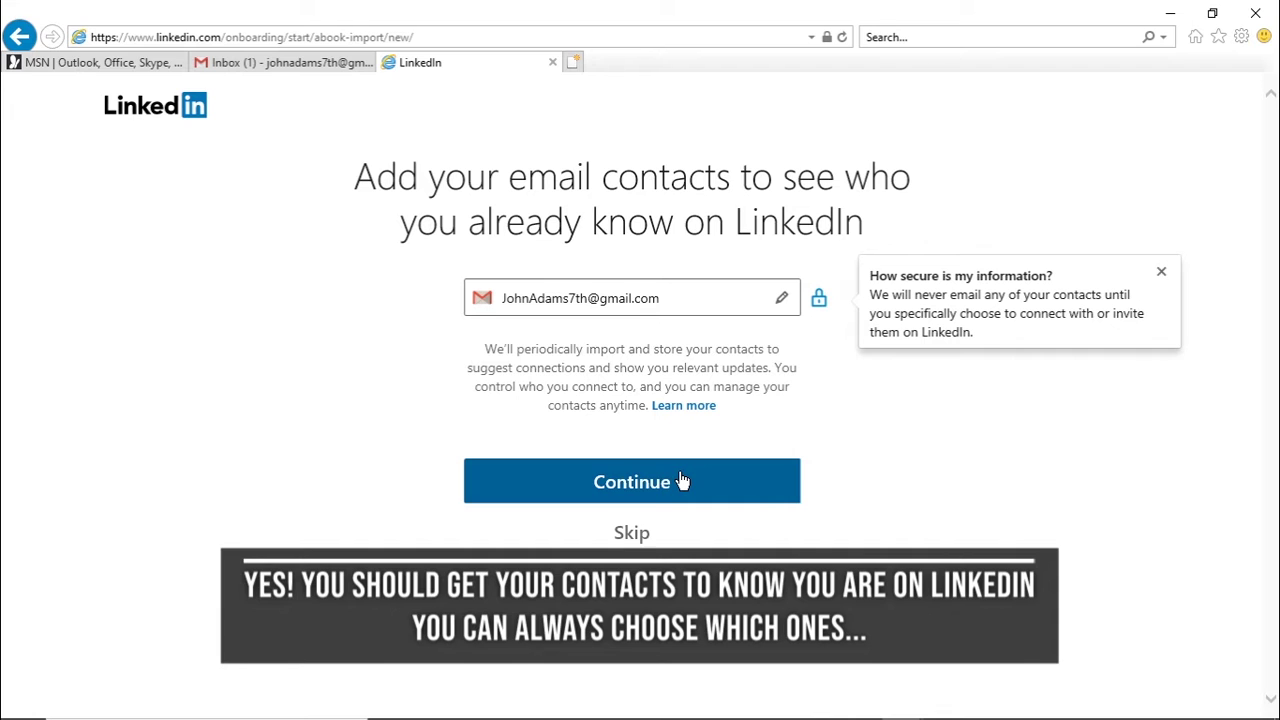
# Finish the onboarding with the current profile photo, skipping the e-mail contact import, job alert and mobile app link
pyautogui.click(636, 538)
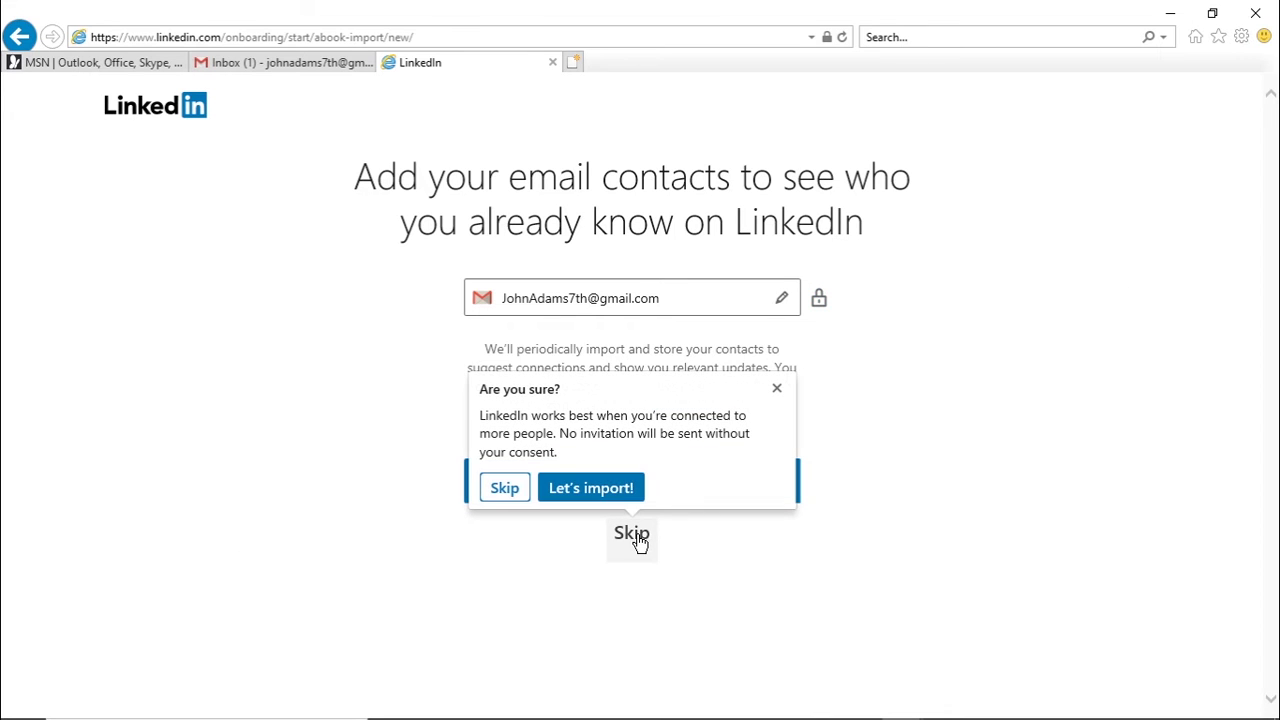
pyautogui.click(504, 488)
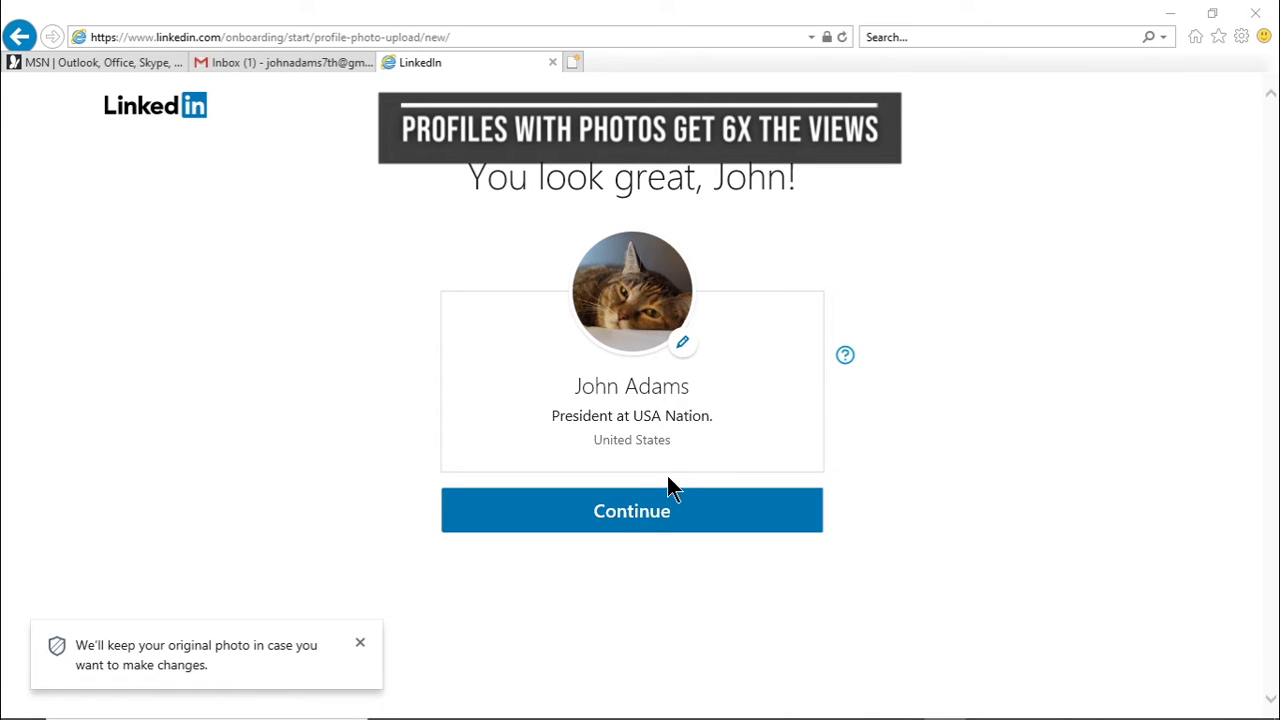
pyautogui.click(656, 511)
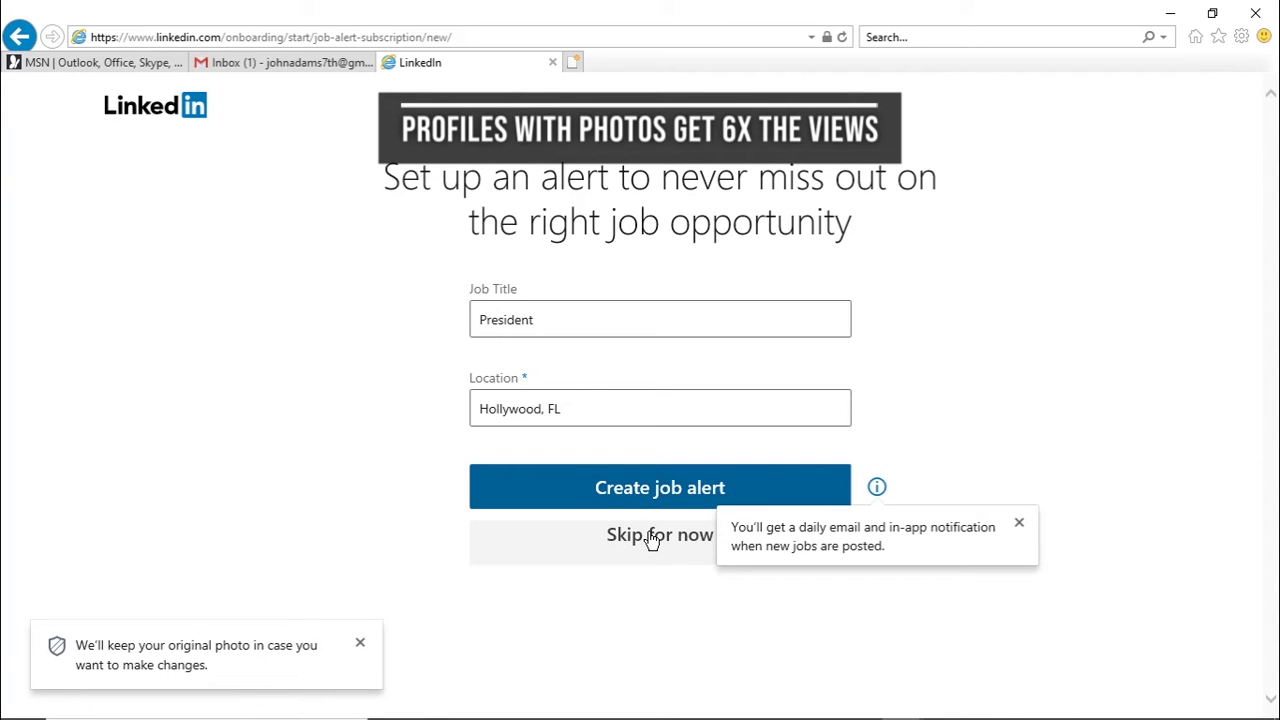
pyautogui.click(651, 540)
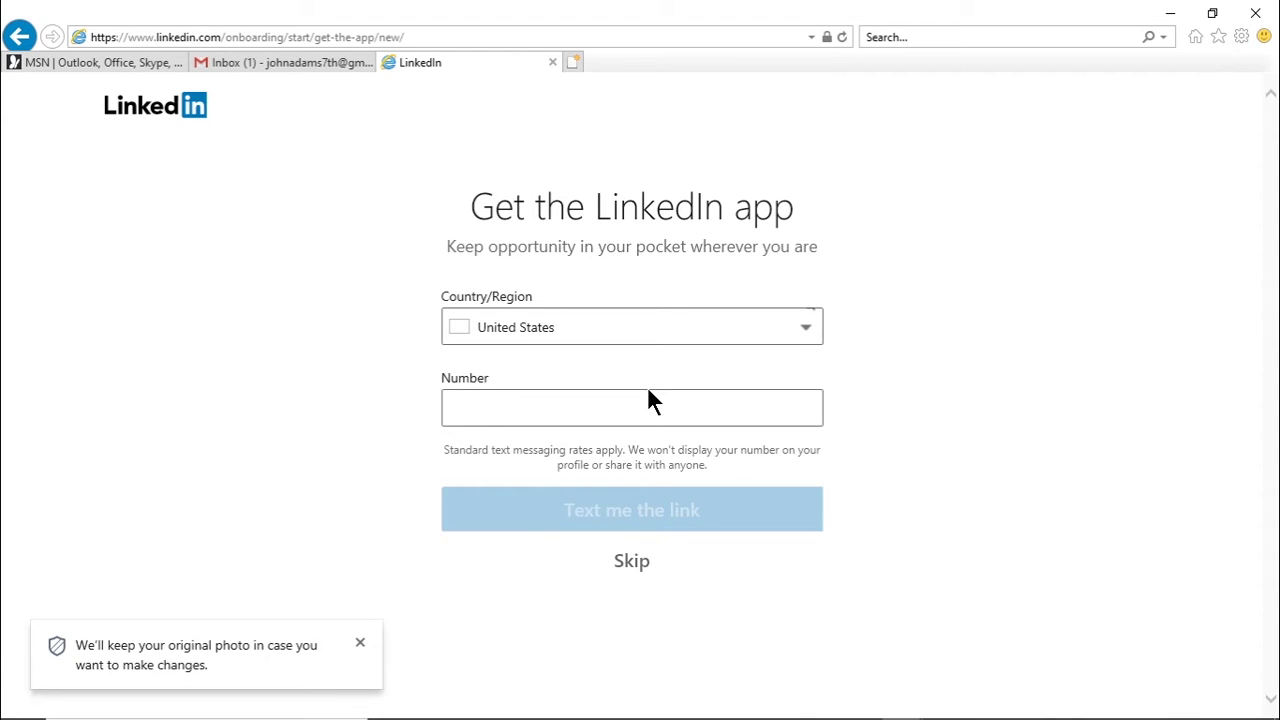
pyautogui.click(617, 566)
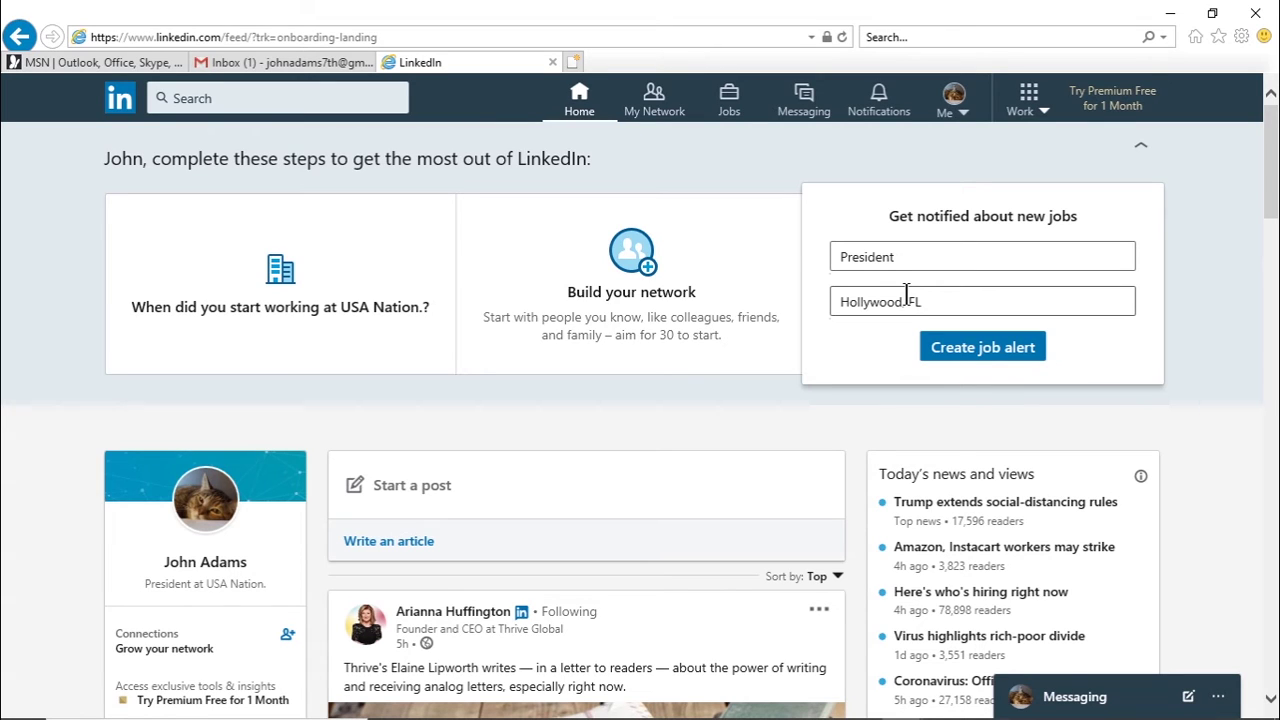
# Collapse the panel of suggested setup steps above the home feed
pyautogui.click(925, 258)
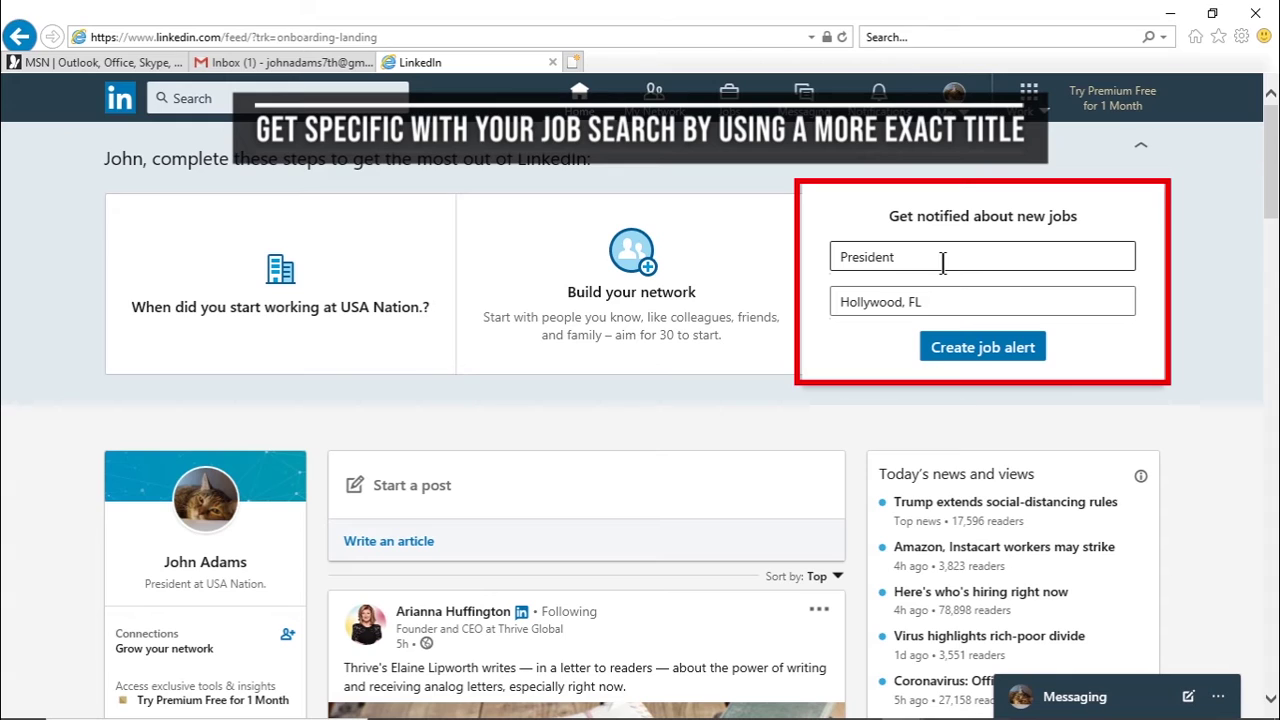
pyautogui.click(1146, 146)
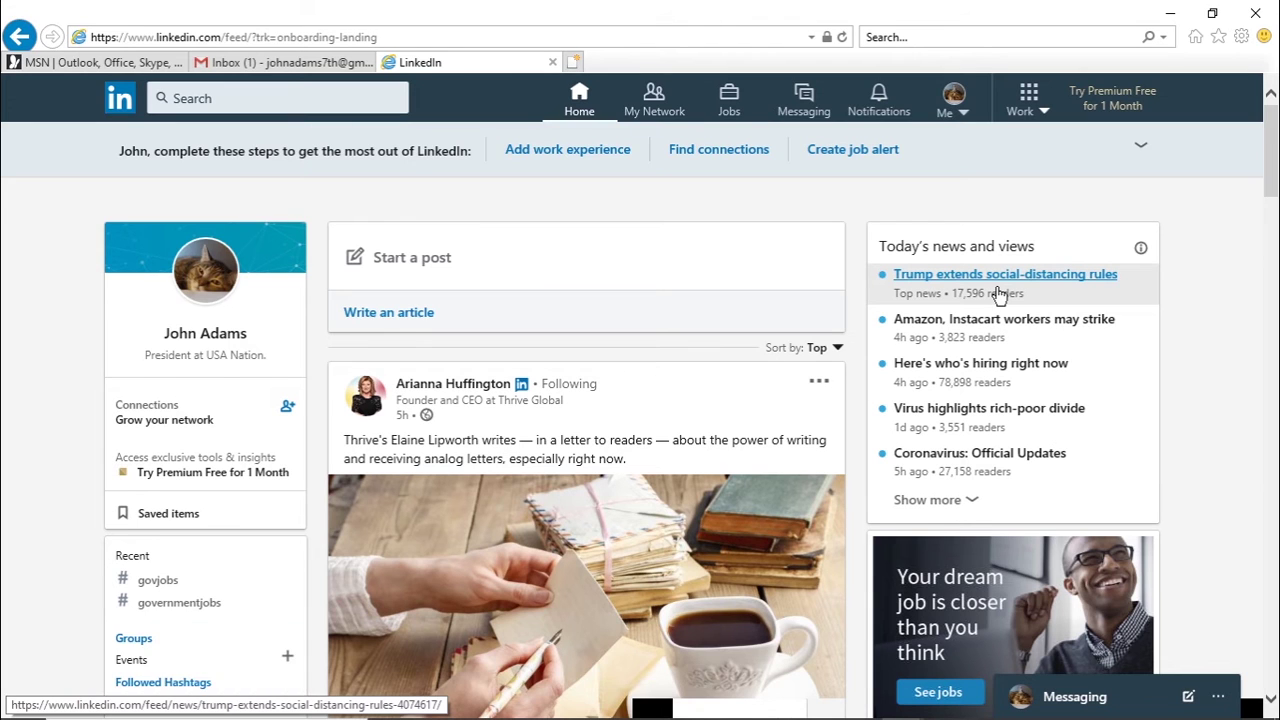
# View the sort options available for the home feed without changing the Top sorting
pyautogui.scroll(-1, 1000, 293)
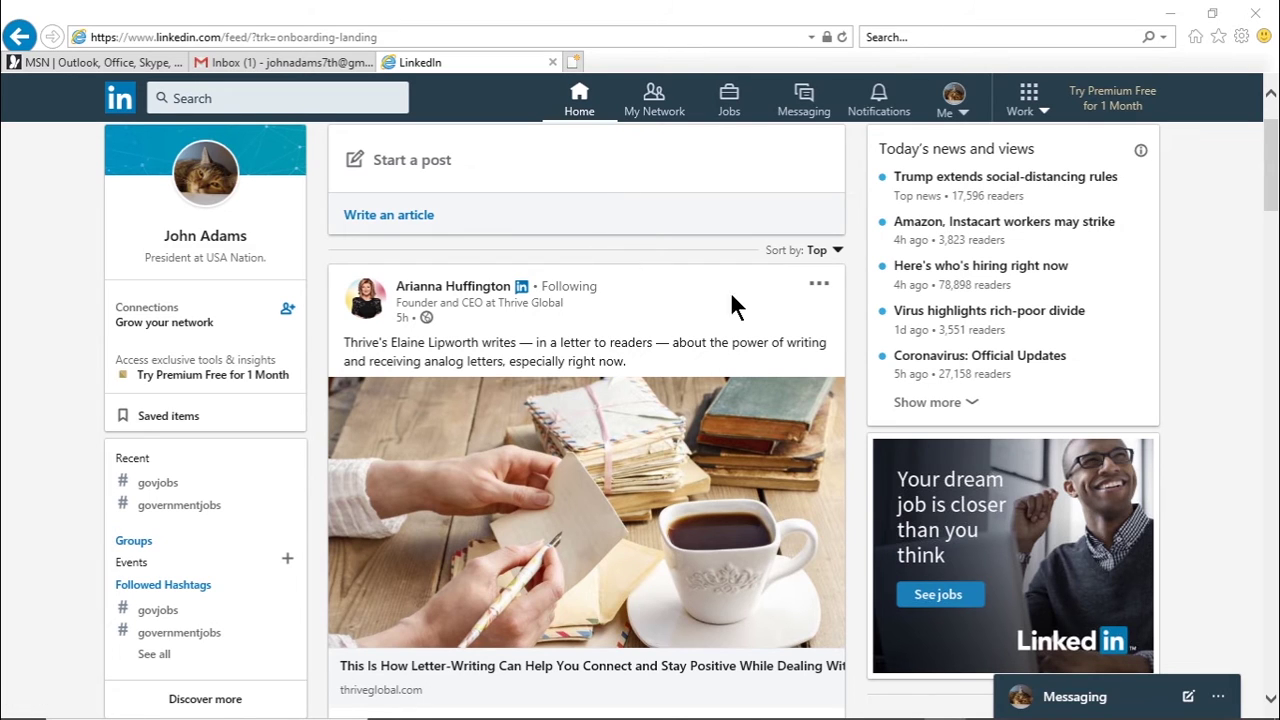
pyautogui.click(840, 256)
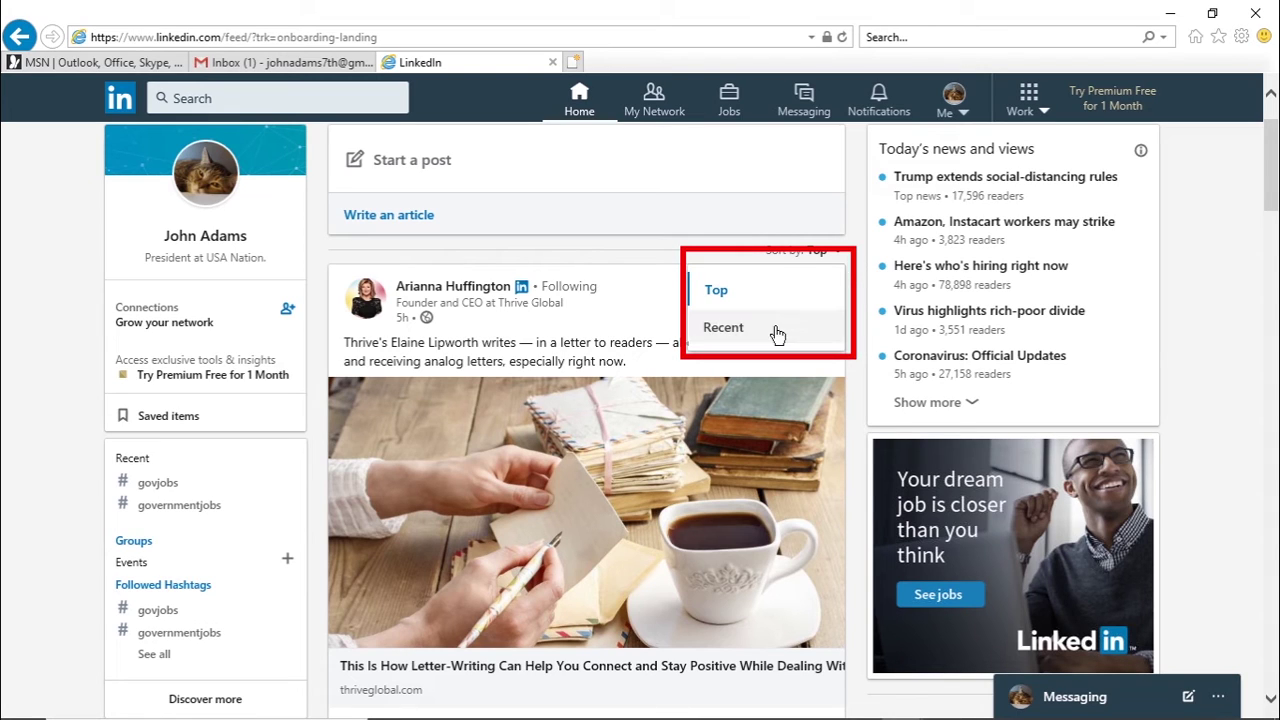
pyautogui.click(817, 249)
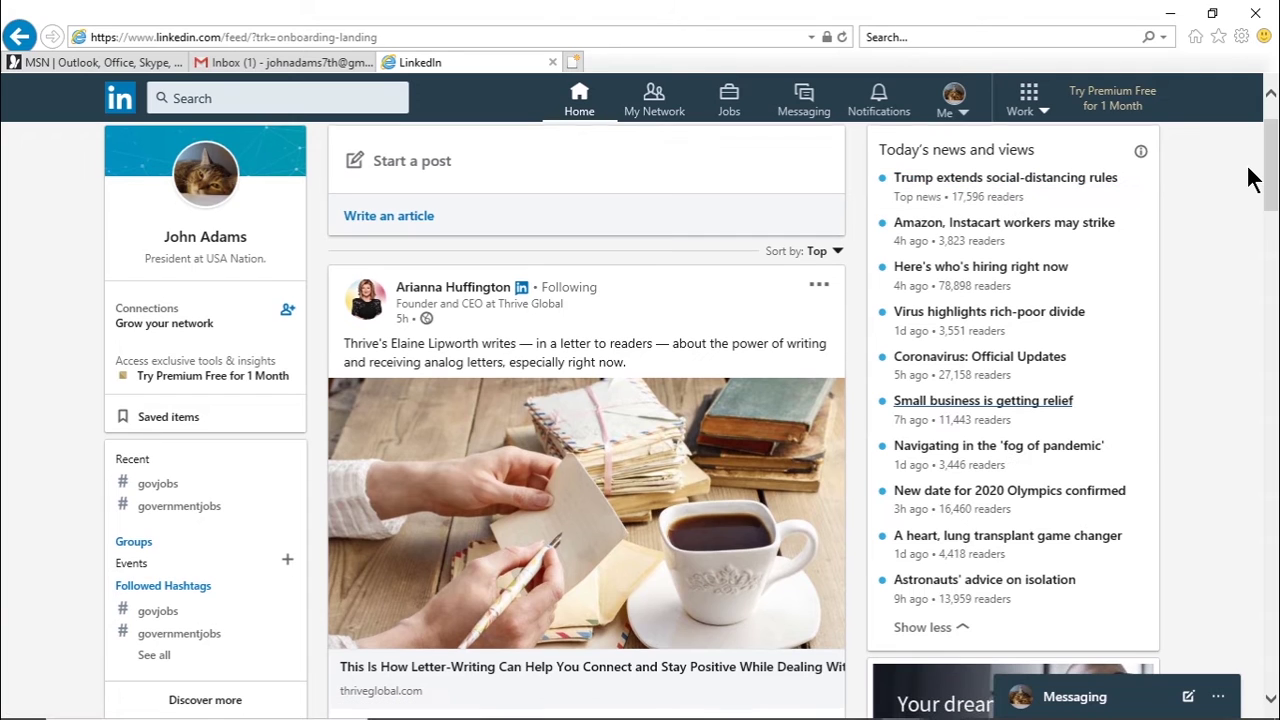
# Expand the comments under the letter-writing post in the feed and read through them
pyautogui.moveTo(1270, 178); pyautogui.dragTo(1275, 198)
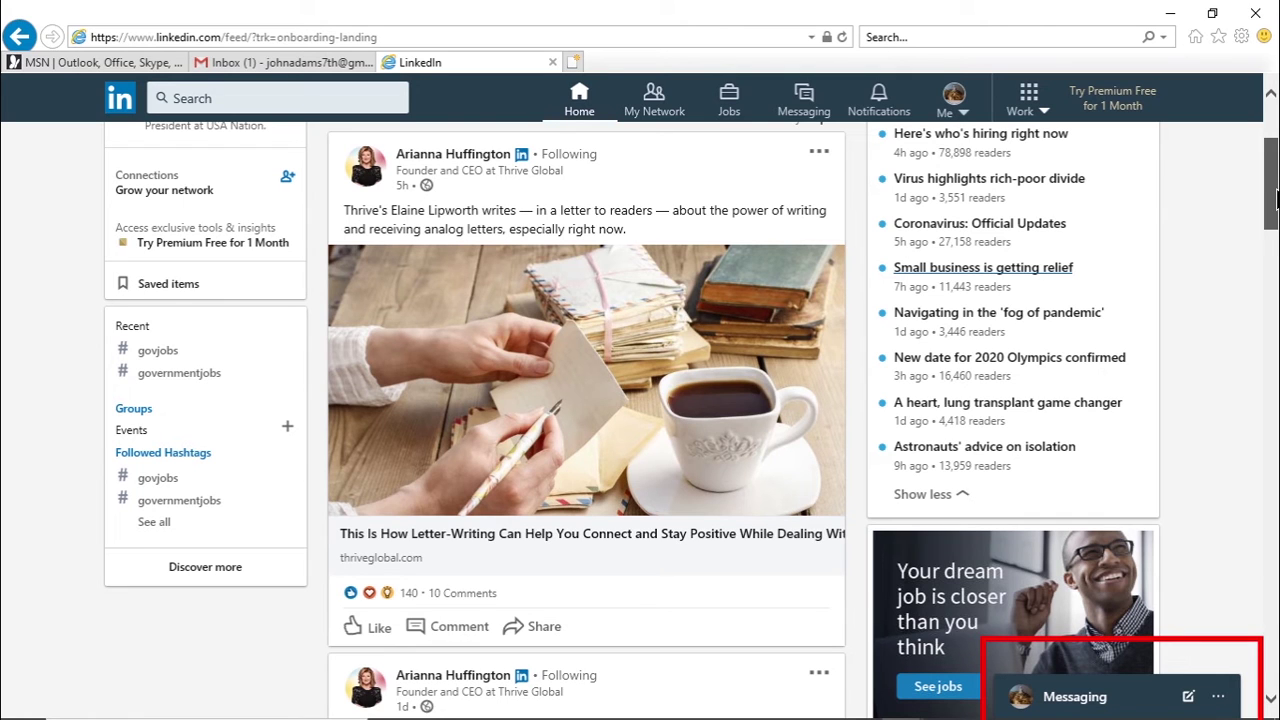
pyautogui.moveTo(1275, 198); pyautogui.dragTo(1275, 243)
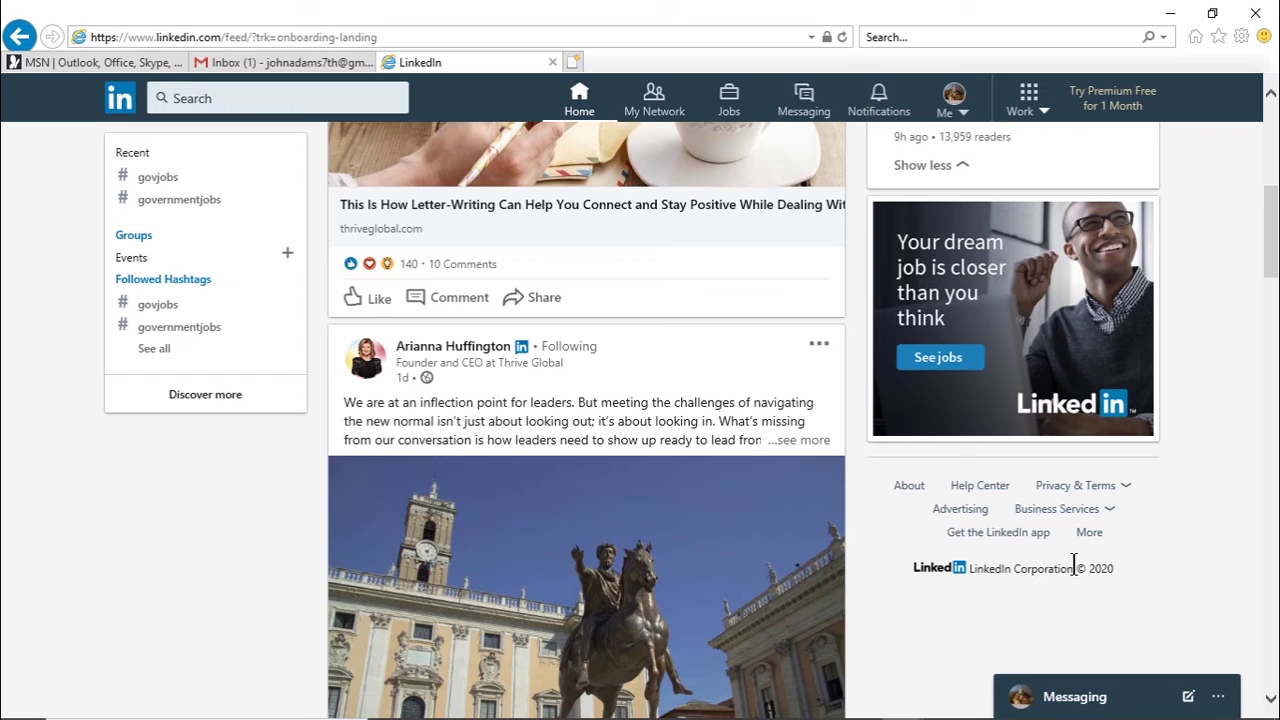
pyautogui.click(463, 267)
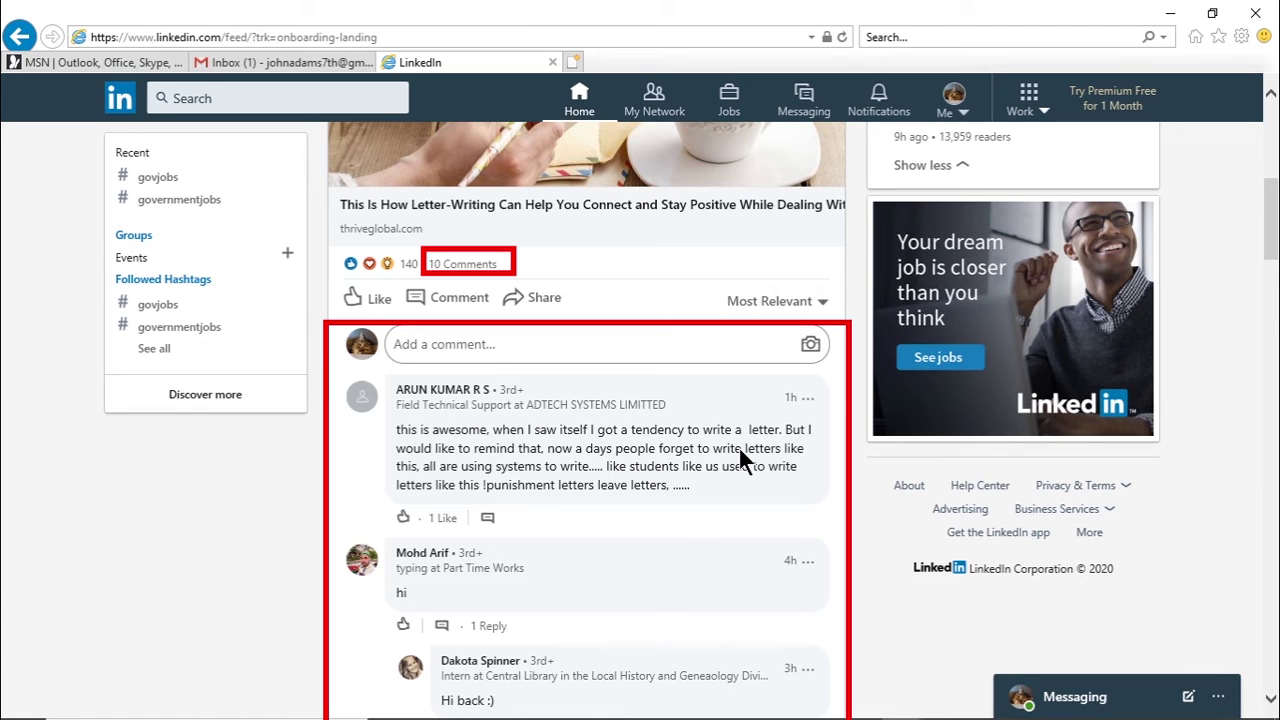
pyautogui.scroll(-2, 737, 457)
pyautogui.moveTo(442, 578)
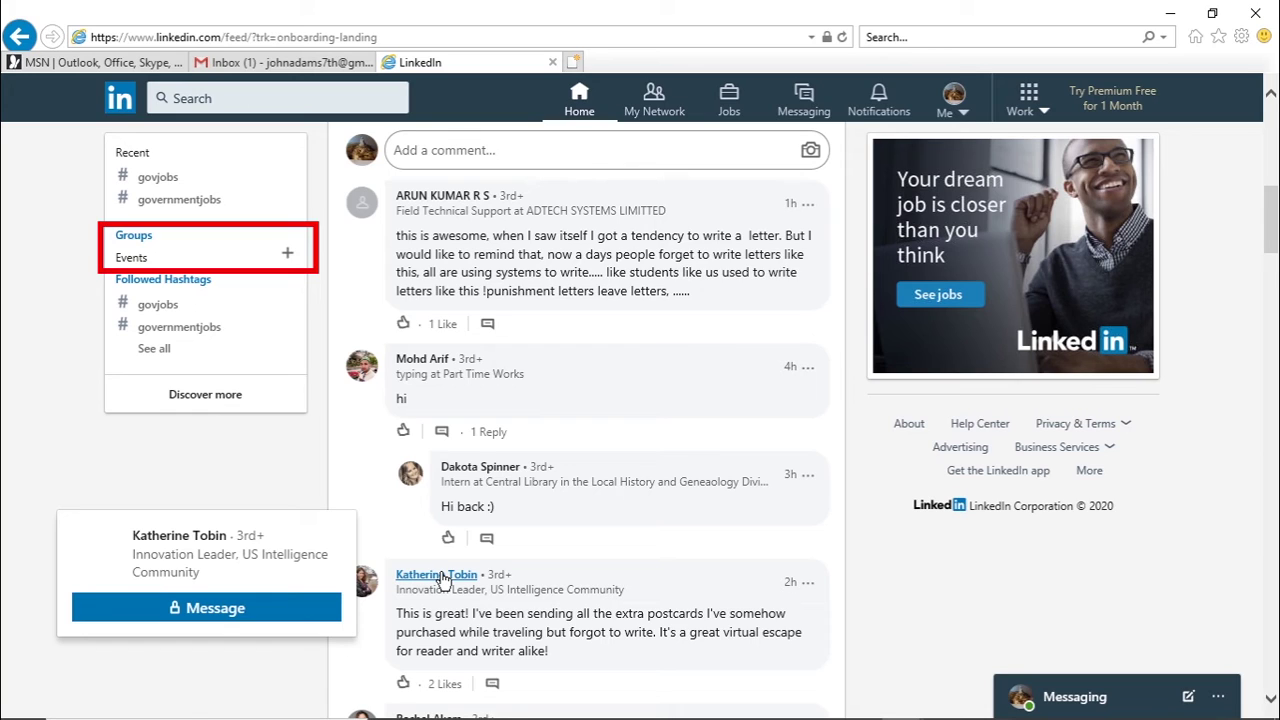
# Open the Groups page, discover available groups and limit the search to the Groups category
pyautogui.click(133, 235)
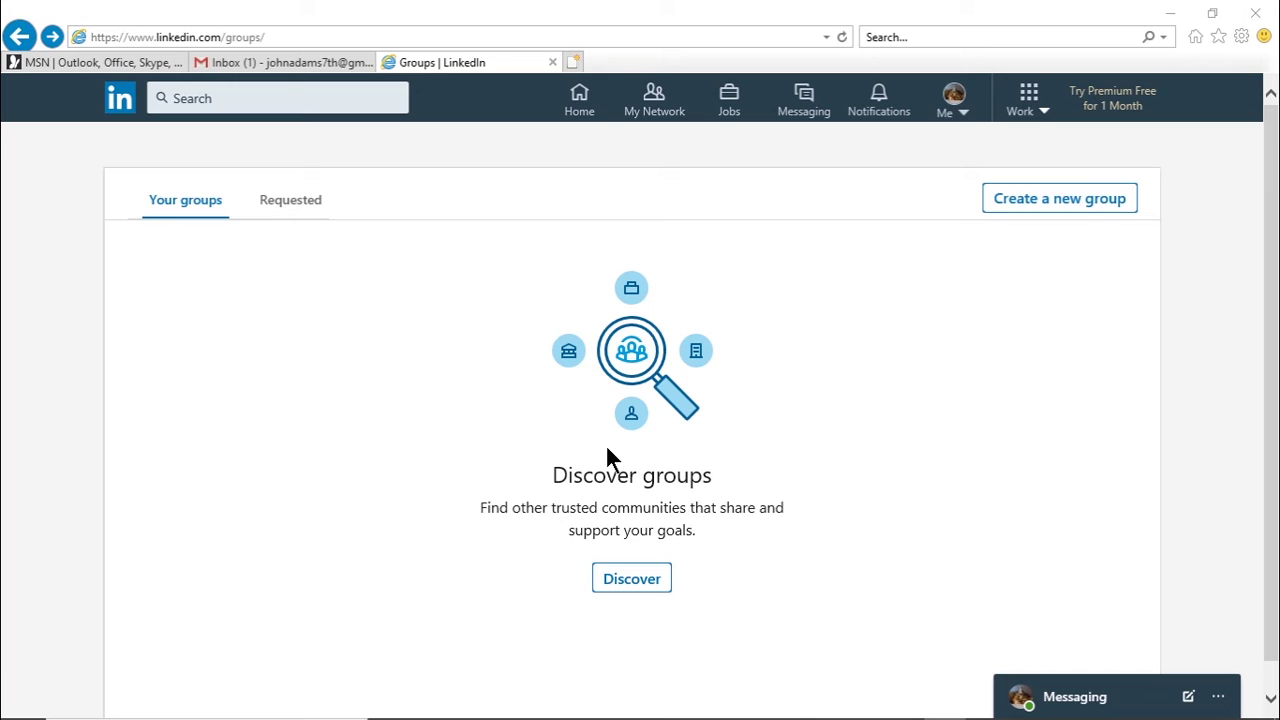
pyautogui.click(645, 580)
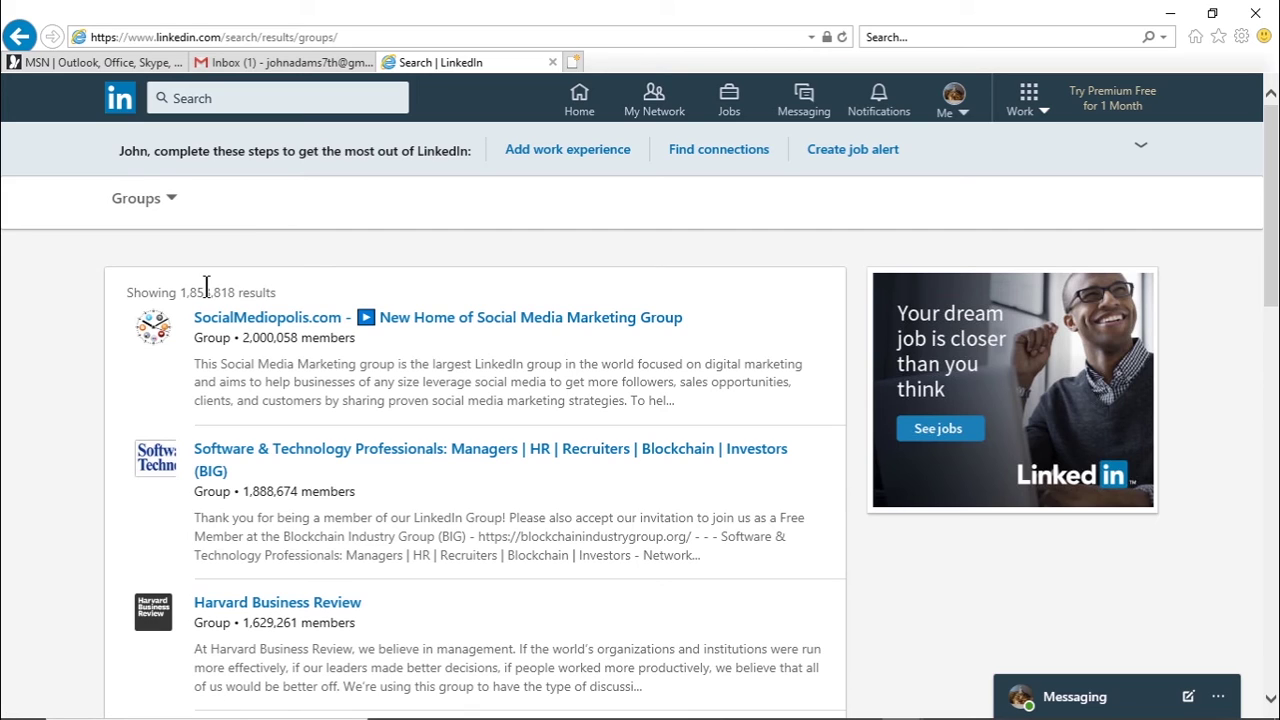
pyautogui.click(268, 98)
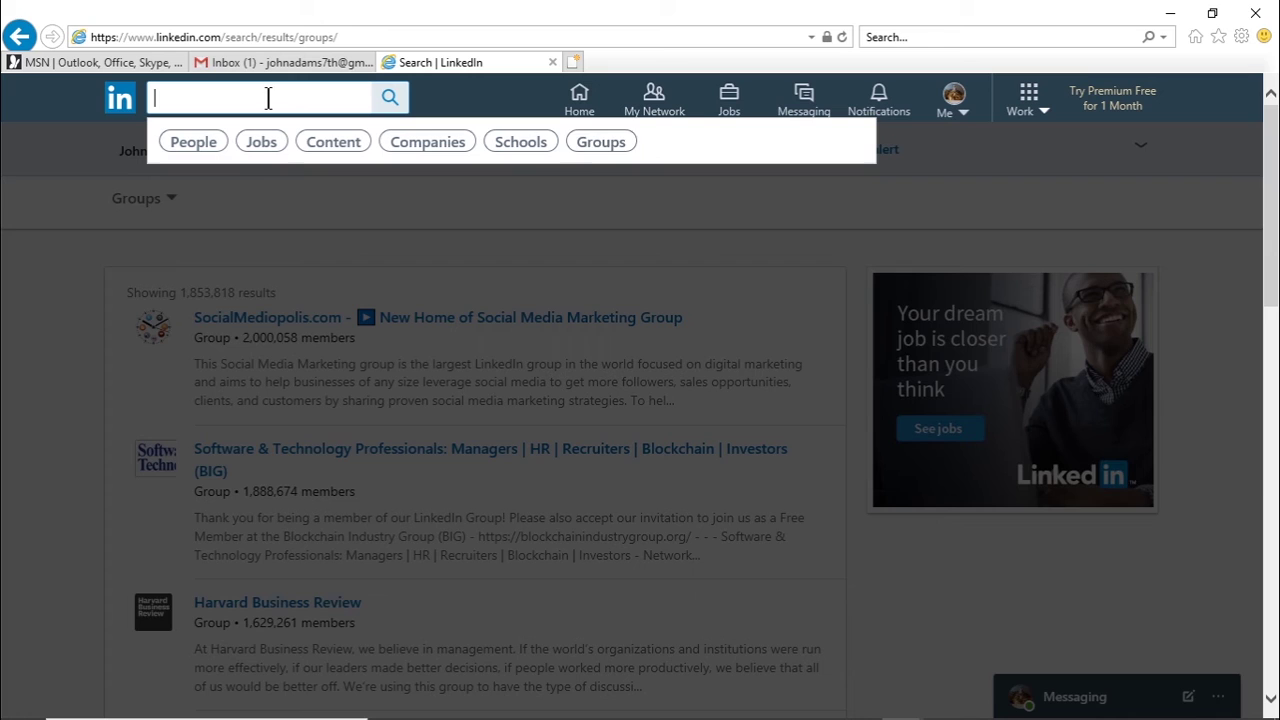
pyautogui.click(590, 147)
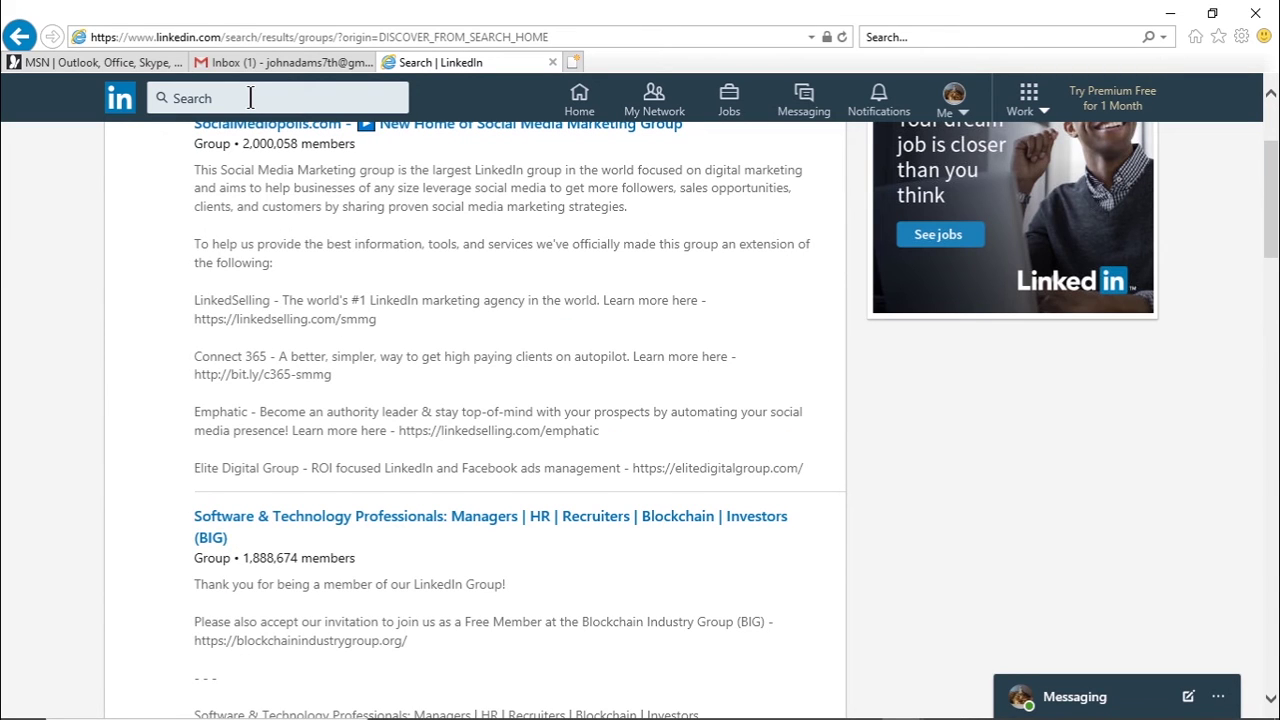
# Search the groups for "florida" and look through the listed groups
pyautogui.click(250, 98)
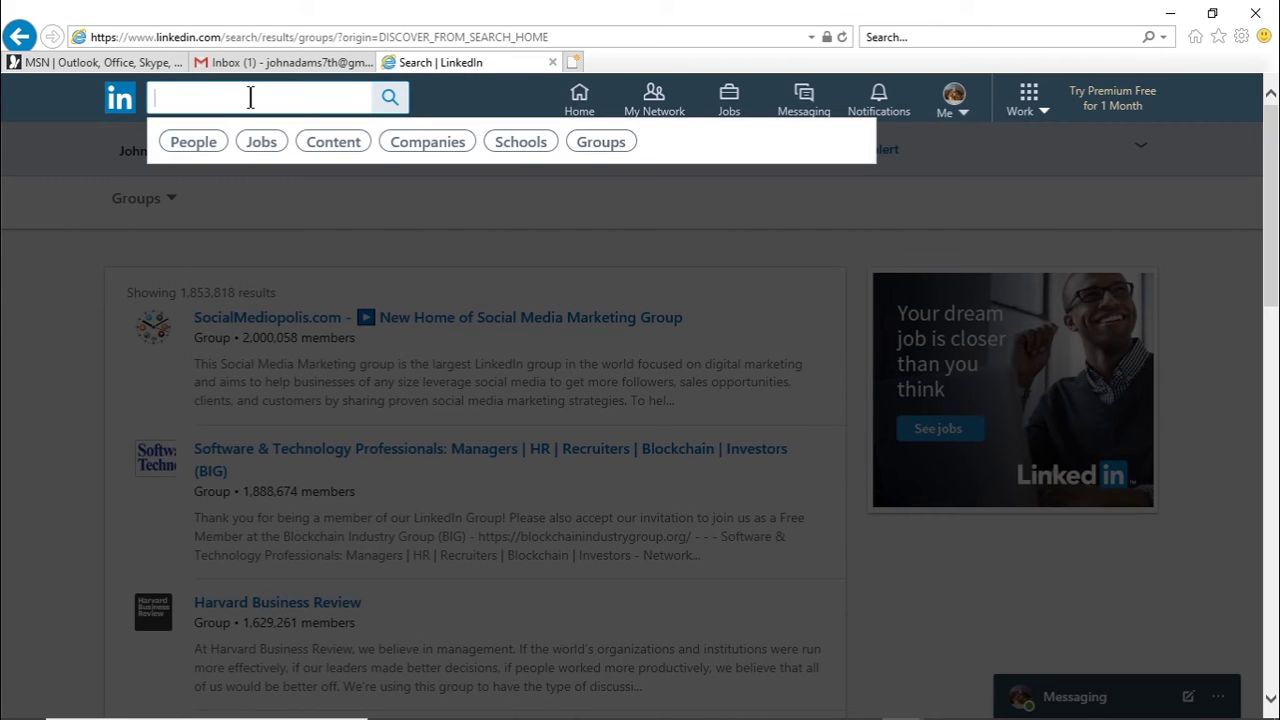
pyautogui.write('florida')
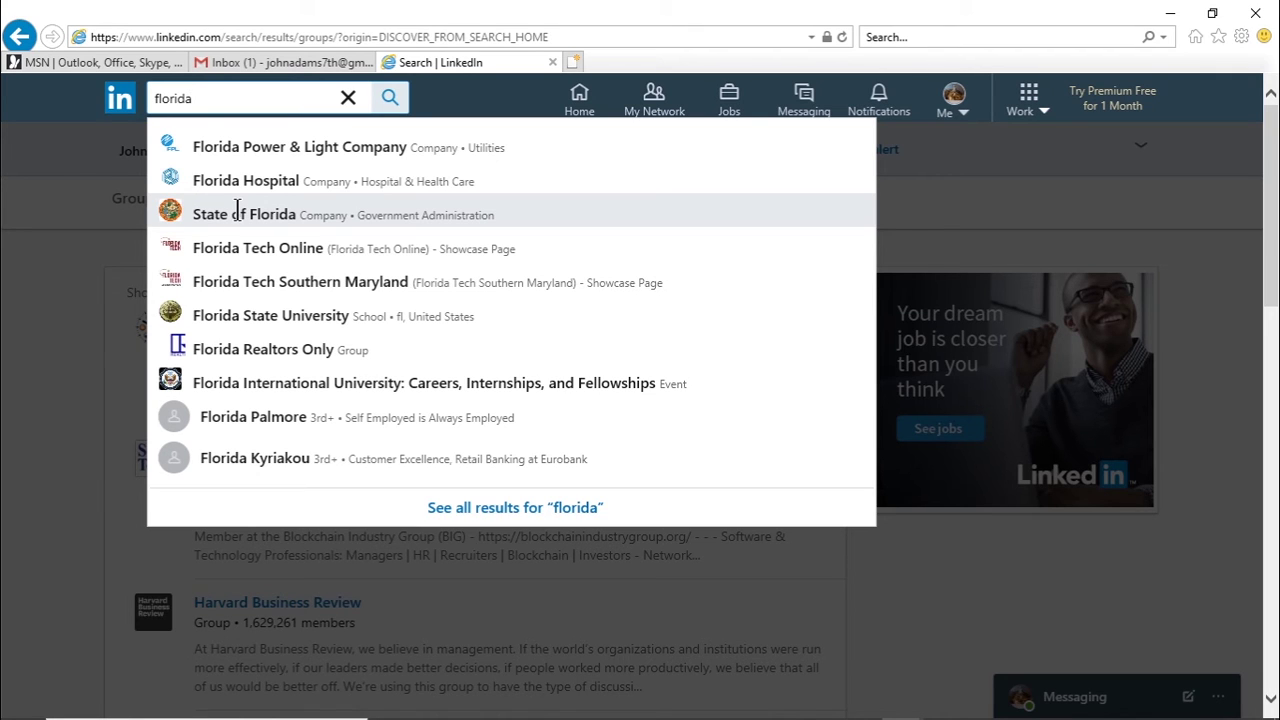
pyautogui.press('Return')
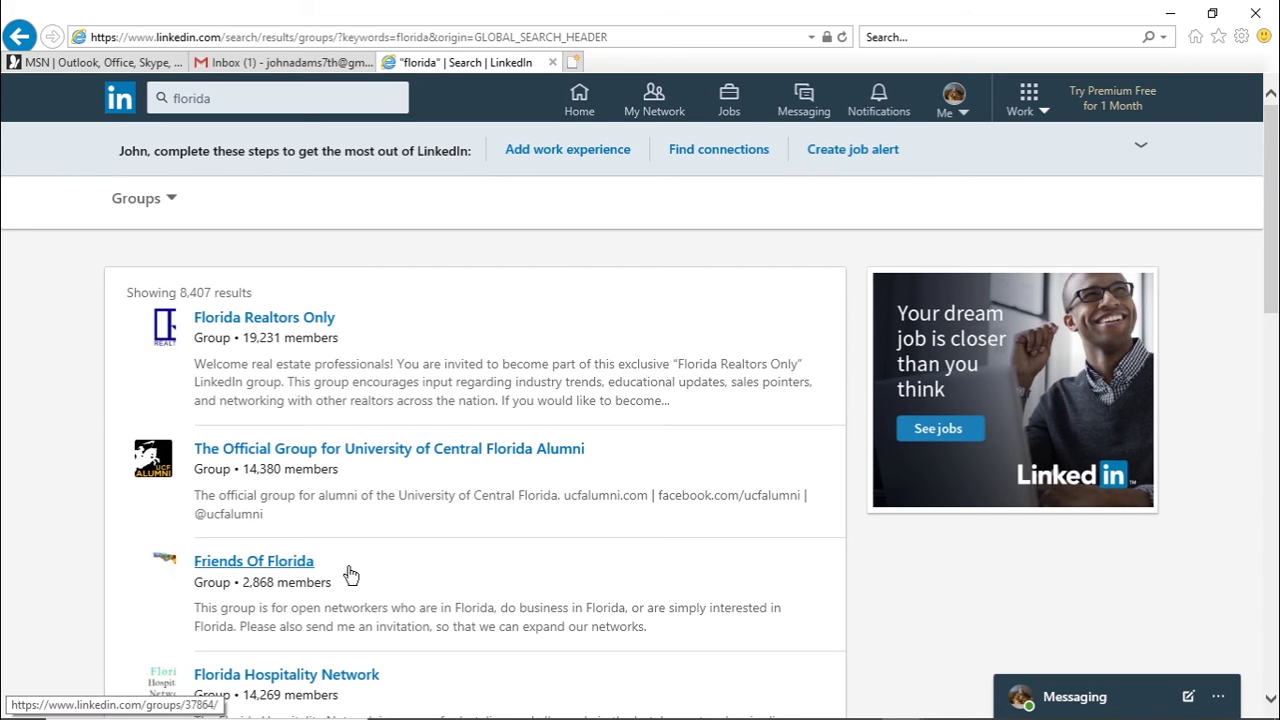
pyautogui.scroll(-1, 462, 615)
pyautogui.scroll(-2, 462, 615)
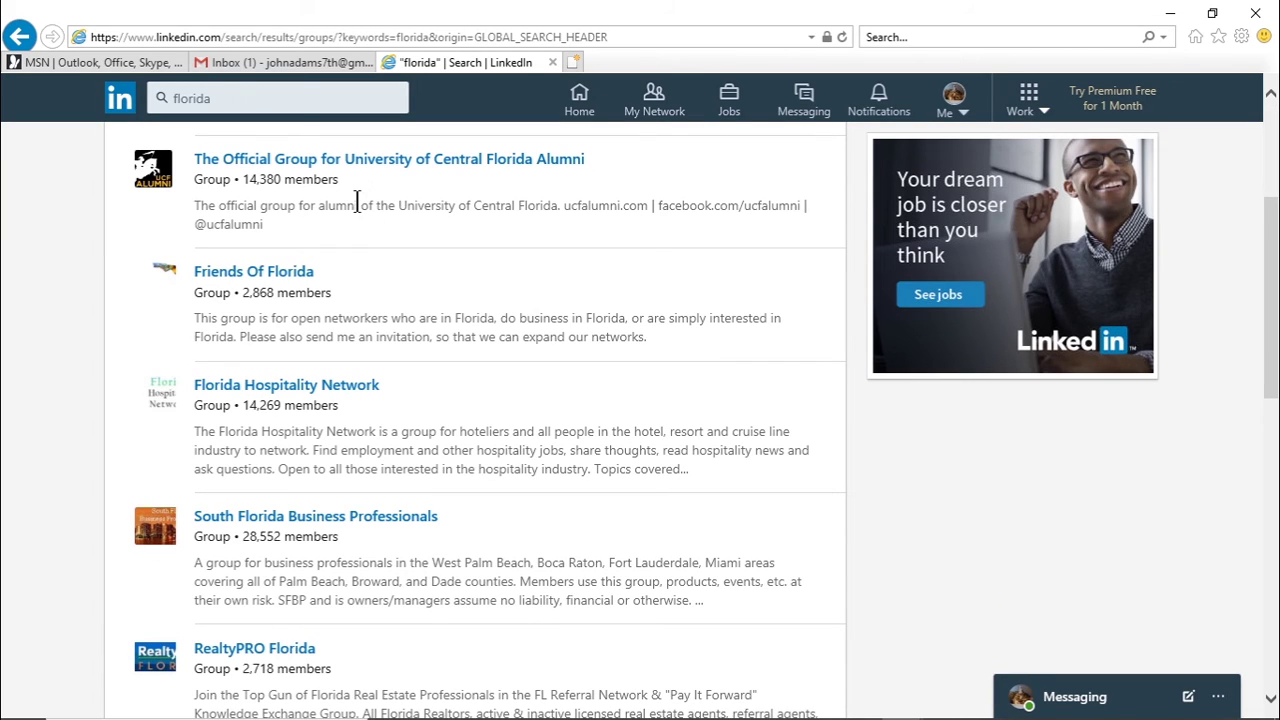
# Narrow the group search to "florida government"
pyautogui.click(265, 99)
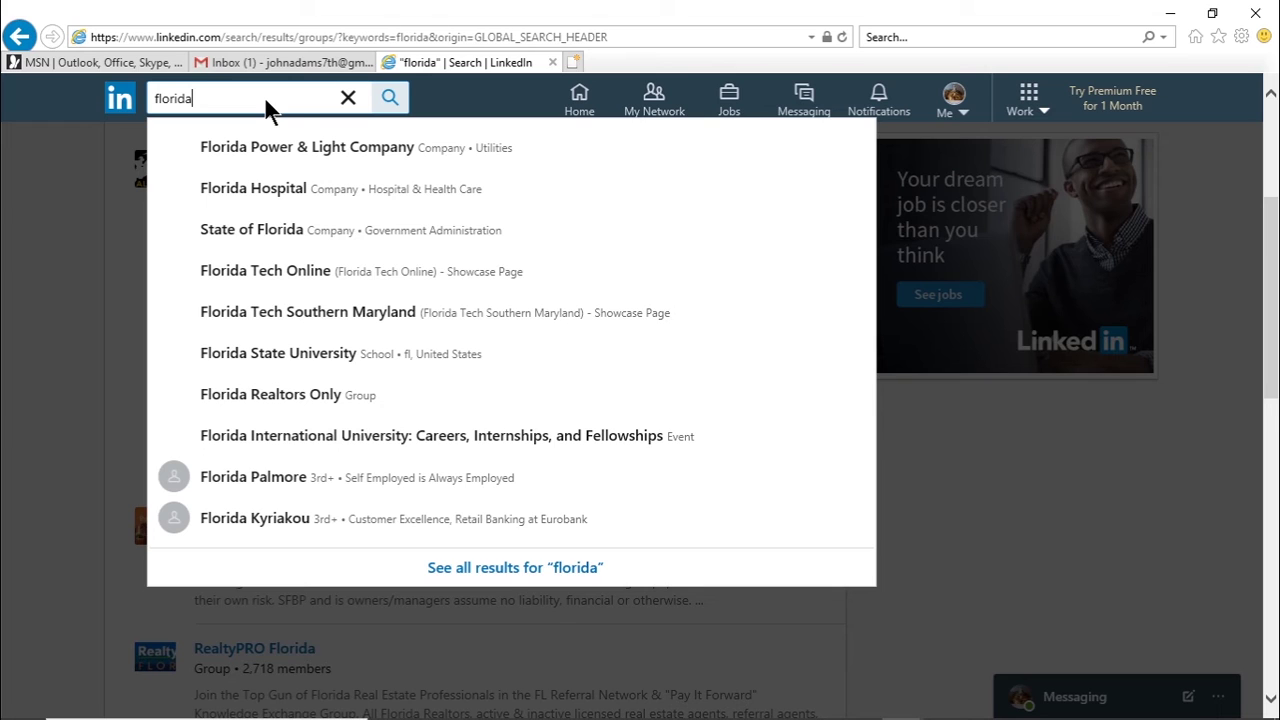
pyautogui.write('government')
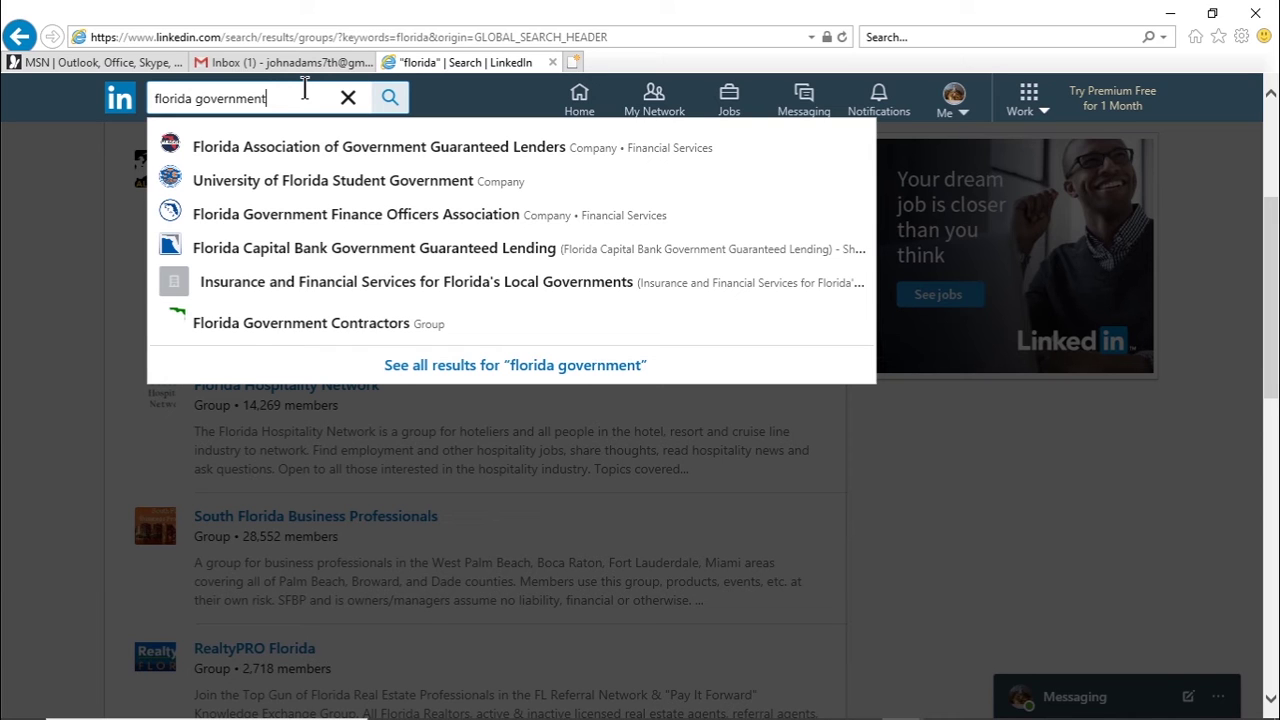
pyautogui.press('Return')
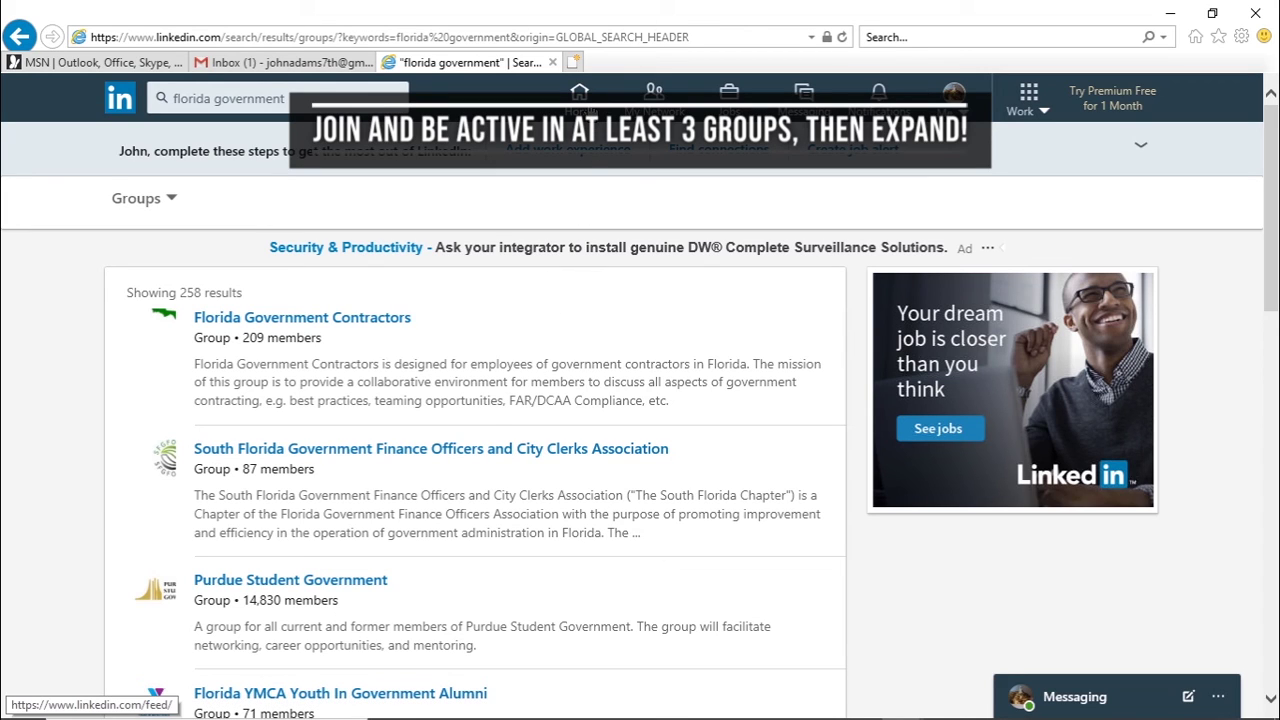
# Return from the group search results to the home feed
pyautogui.click(579, 95)
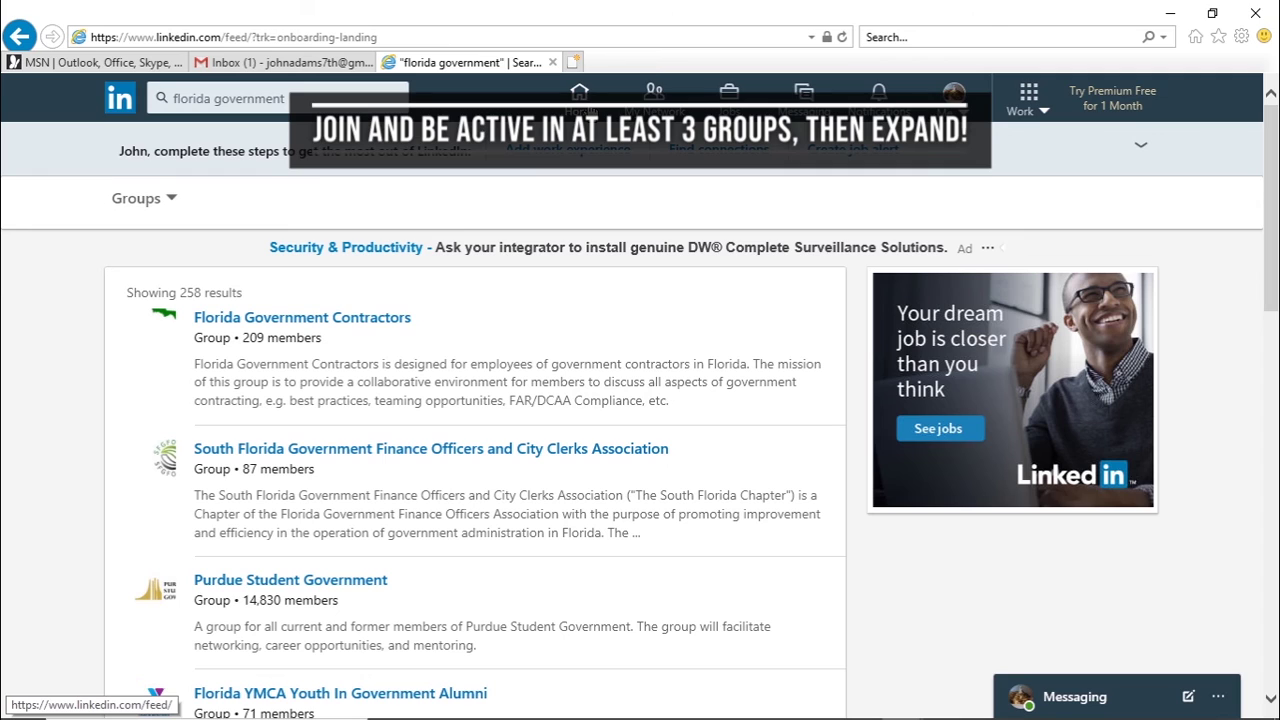
pyautogui.click(583, 103)
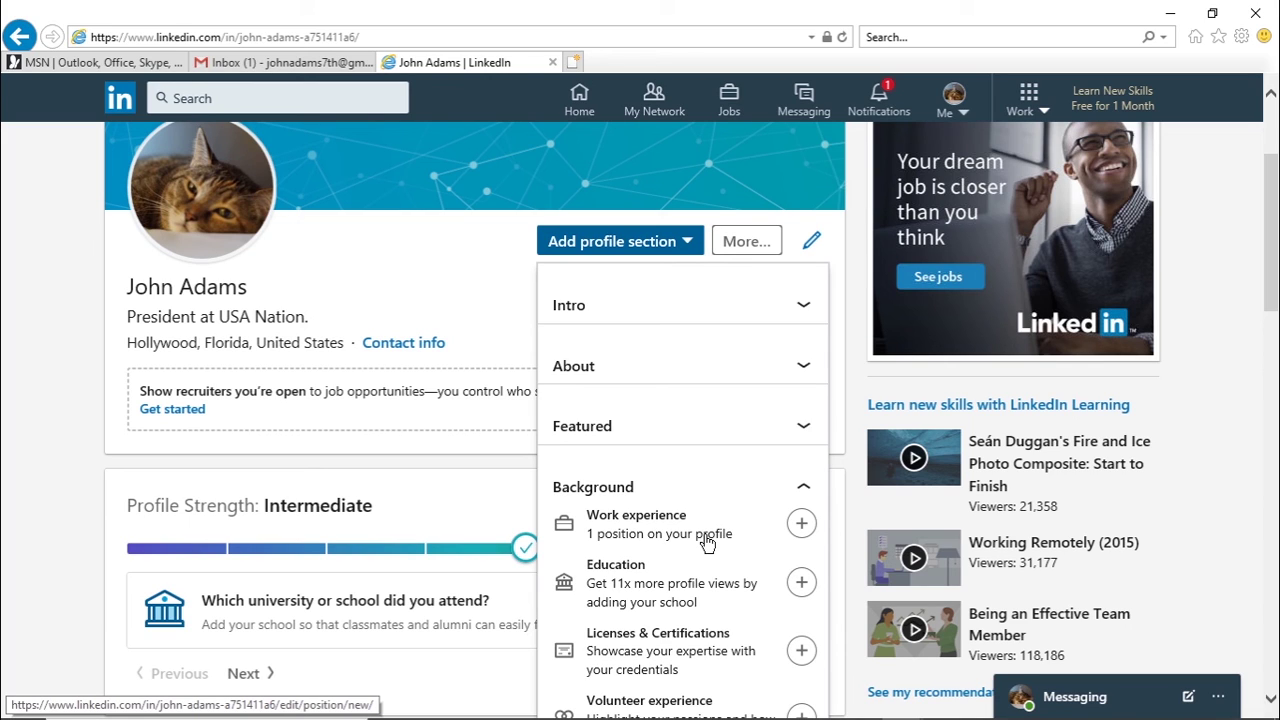
# Expand the About category in the list of sections that can be added to the profile
pyautogui.click(804, 368)
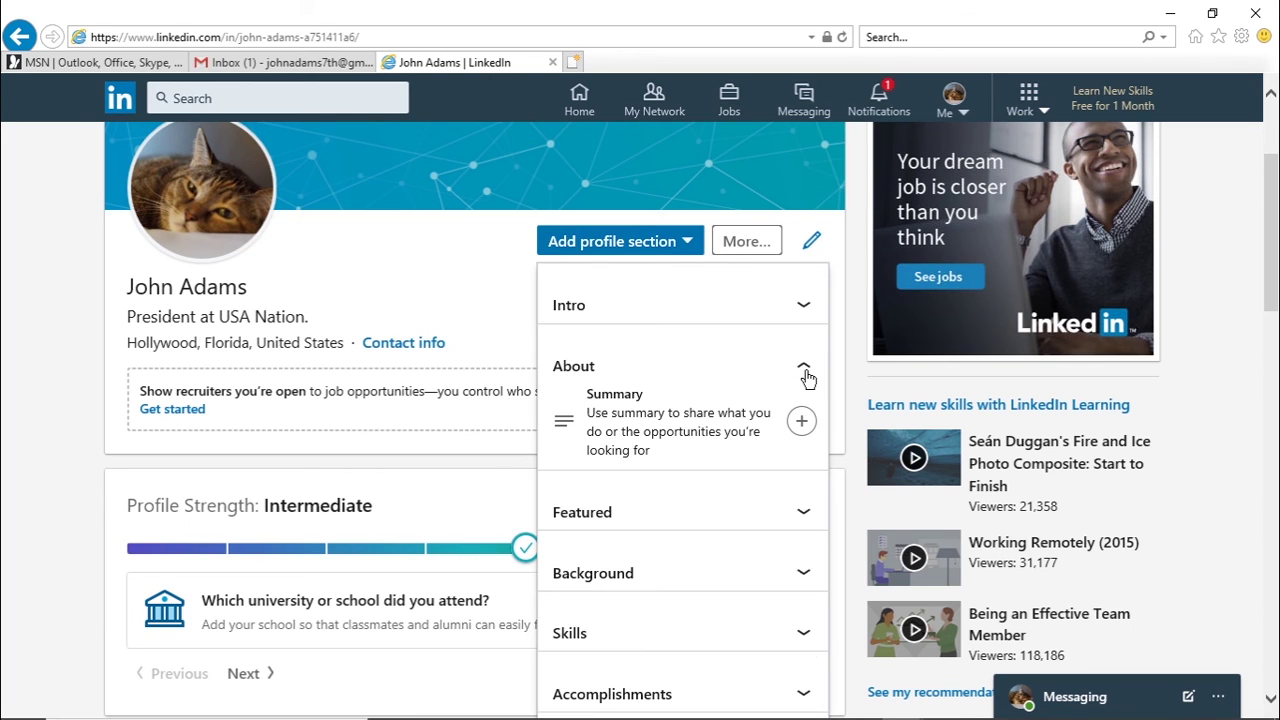